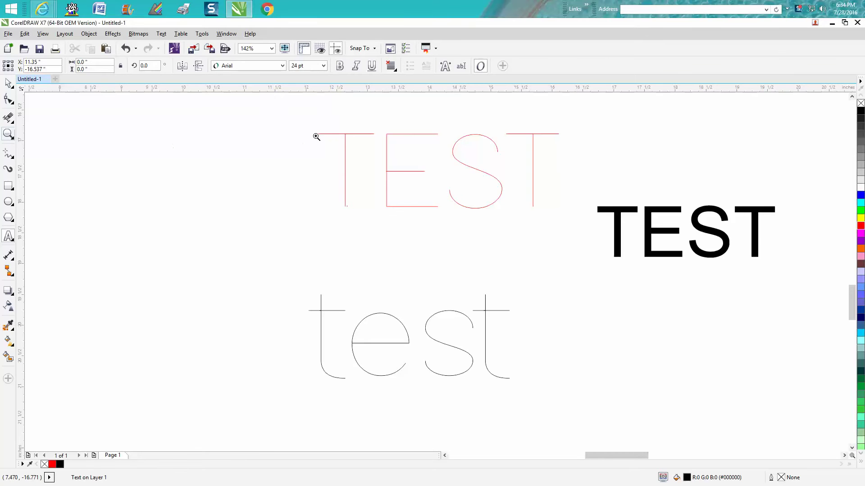
# - Scale the black TEST up to about 140% (about 116 pt) and nudge it down and left
pyautogui.press('z')
pyautogui.moveTo(309, 121); pyautogui.dragTo(564, 224)
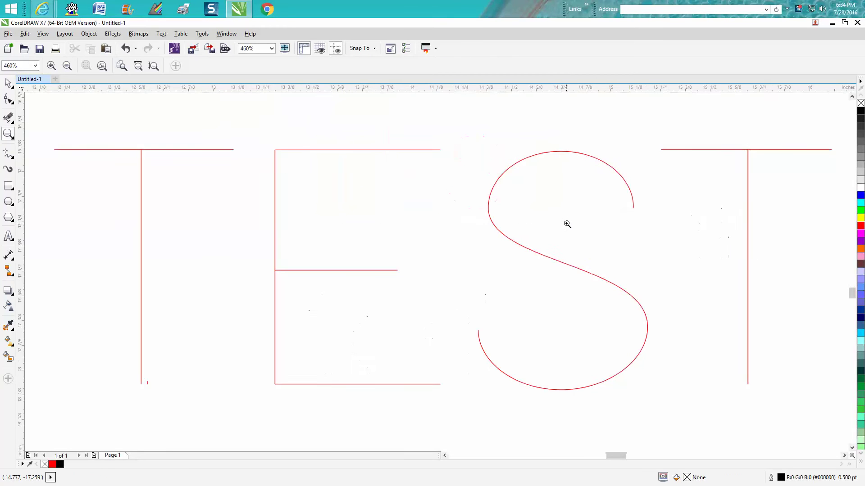
pyautogui.scroll(-3, 266, 178)
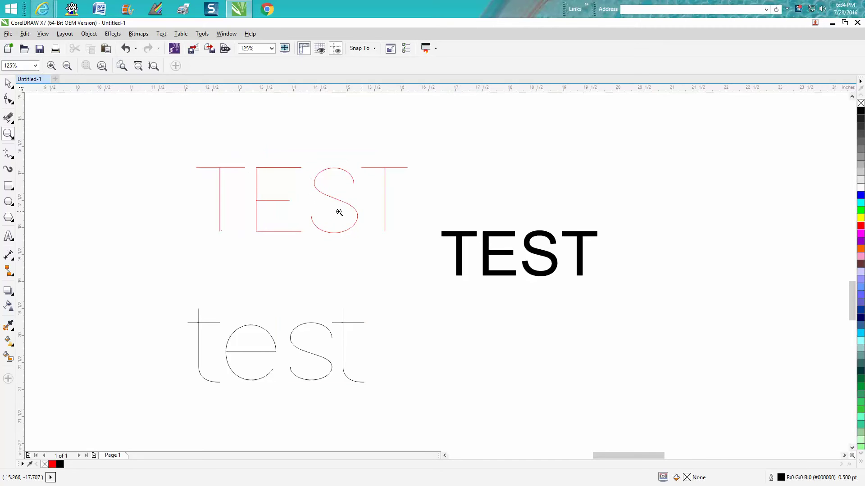
pyautogui.click(9, 84)
pyautogui.click(551, 239)
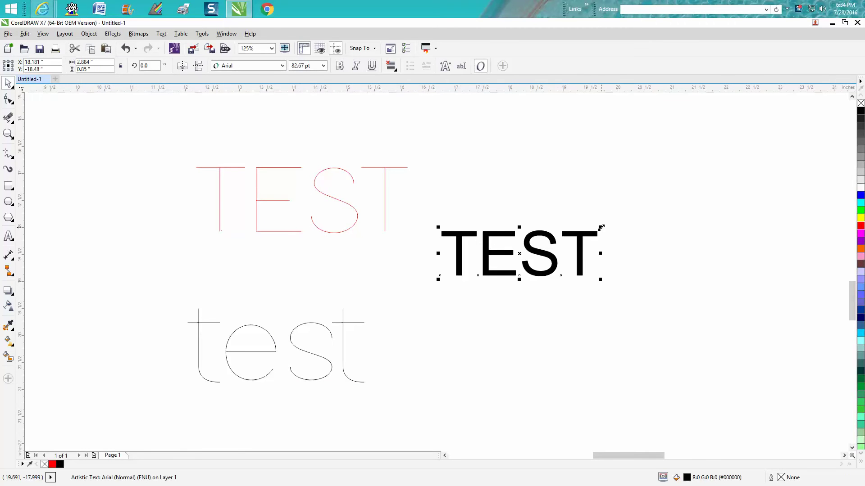
pyautogui.moveTo(603, 228); pyautogui.dragTo(664, 190)
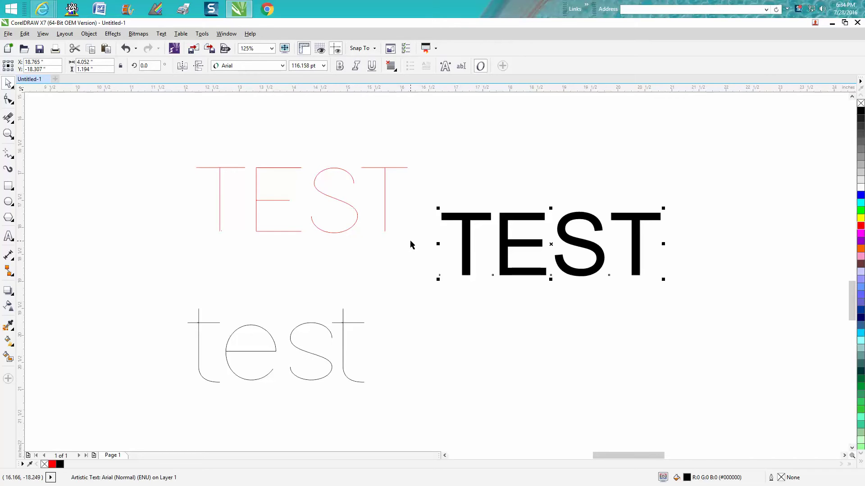
pyautogui.moveTo(551, 244); pyautogui.dragTo(543, 265)
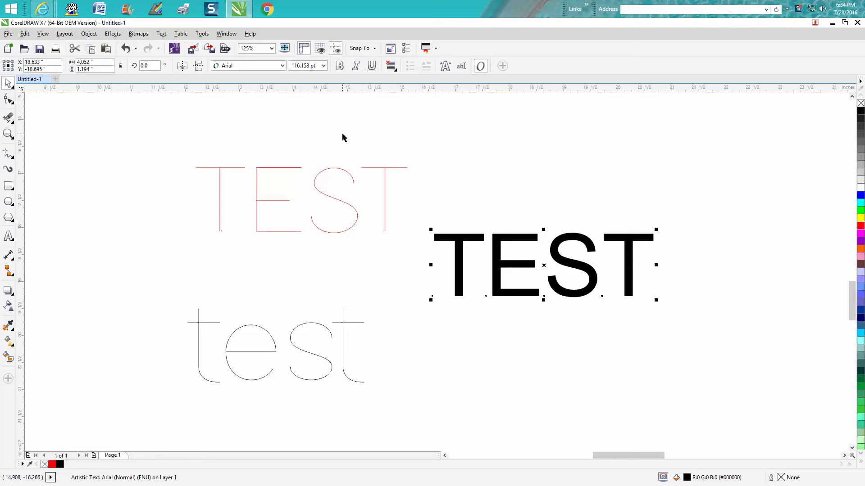
# - Change the TEST text to the SoftLine font with no fill and a red outline
pyautogui.click(283, 65)
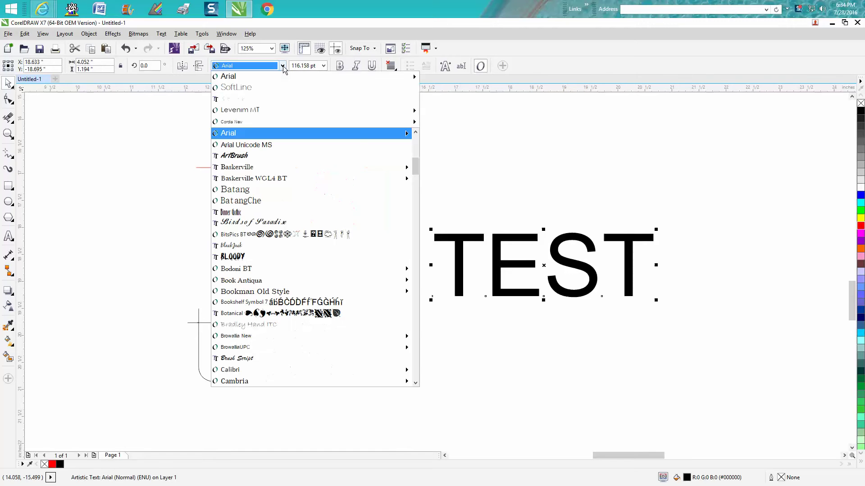
pyautogui.click(246, 88)
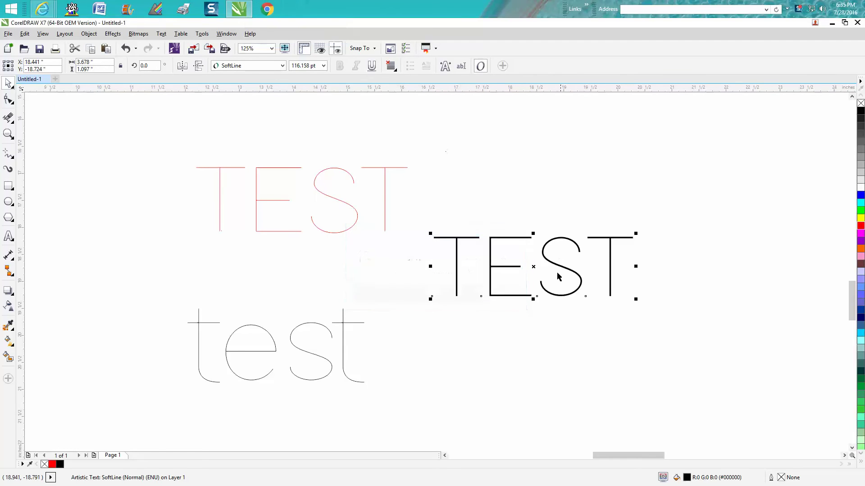
pyautogui.click(860, 103)
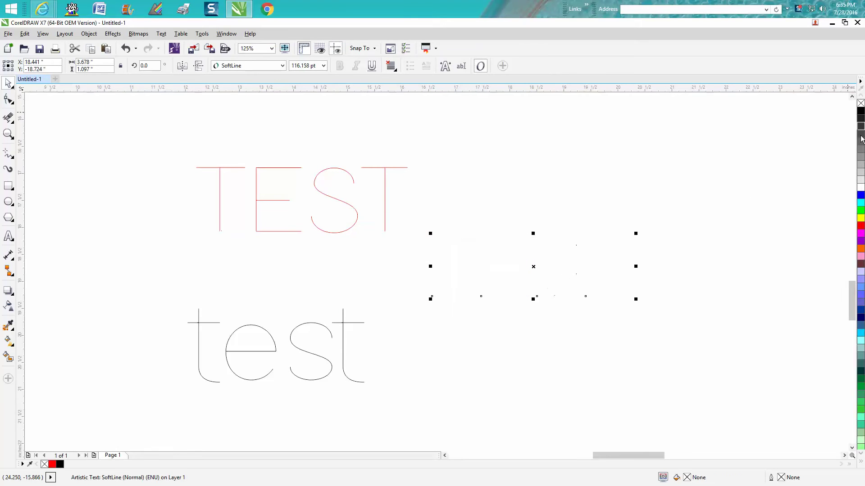
pyautogui.rightClick(860, 228)
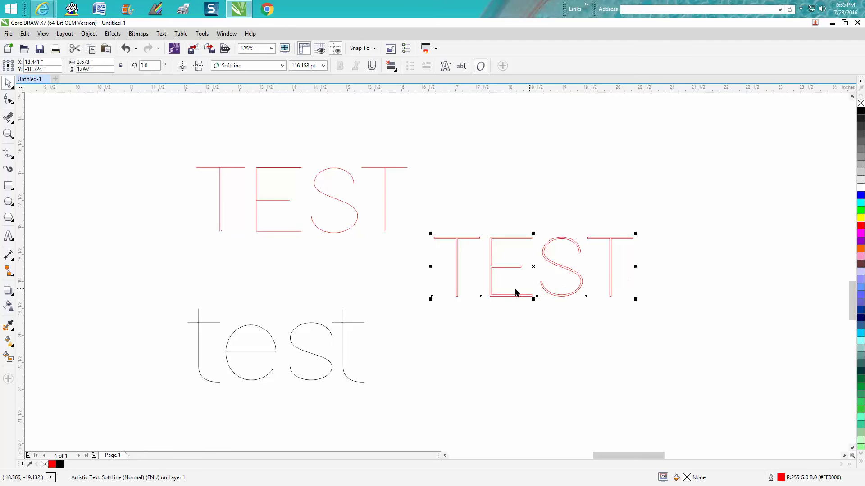
pyautogui.click(8, 134)
pyautogui.moveTo(429, 209); pyautogui.dragTo(687, 308)
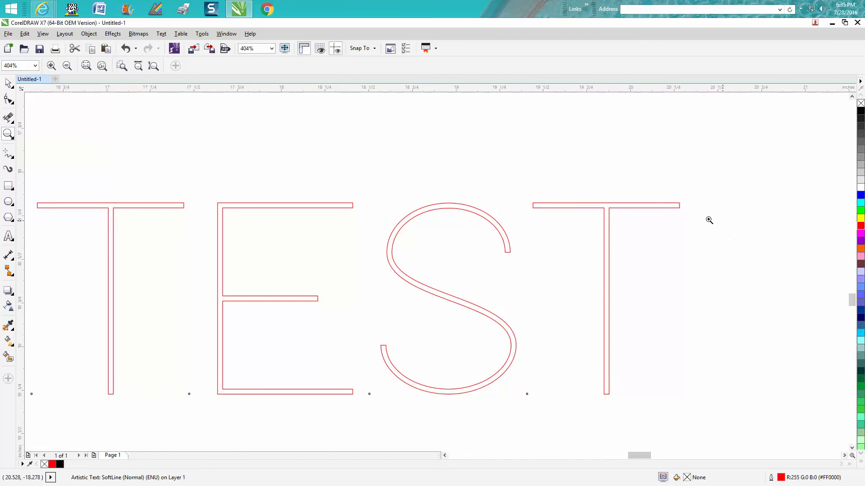
pyautogui.rightClick(317, 187)
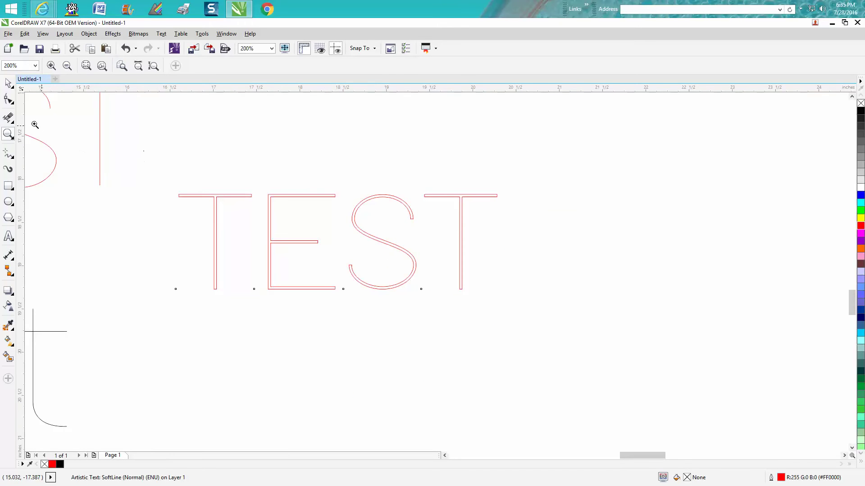
pyautogui.click(9, 83)
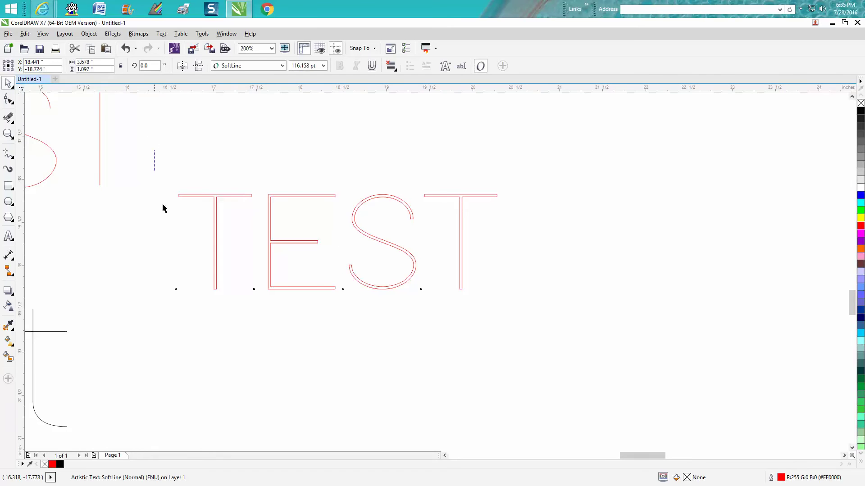
pyautogui.click(89, 34)
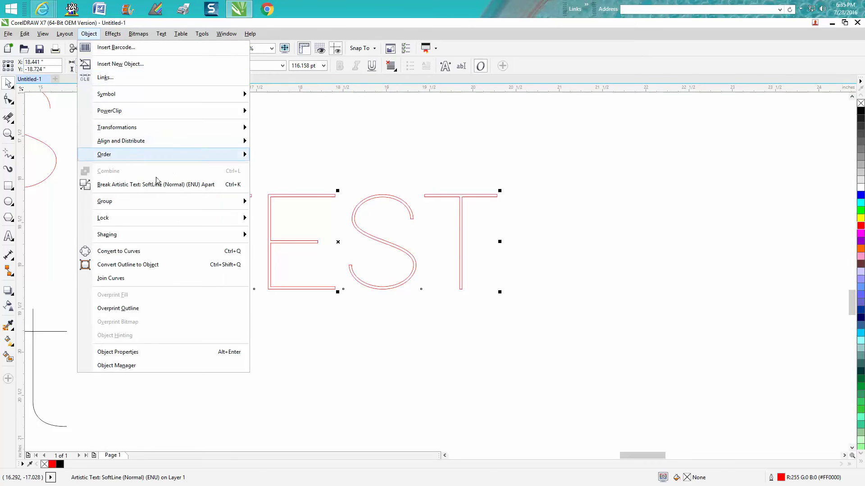
# - Break the artistic text apart and convert the four TEST letters to curves
pyautogui.click(166, 184)
pyautogui.click(335, 313)
pyautogui.moveTo(335, 313); pyautogui.dragTo(580, 314)
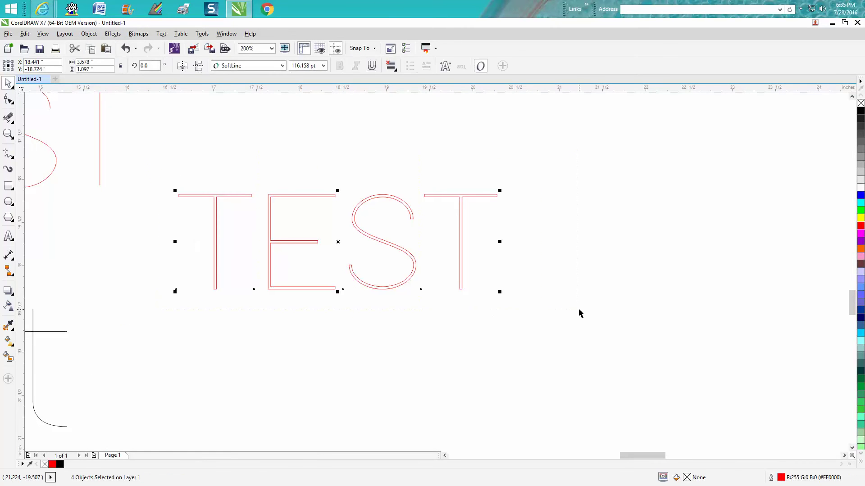
pyautogui.click(89, 34)
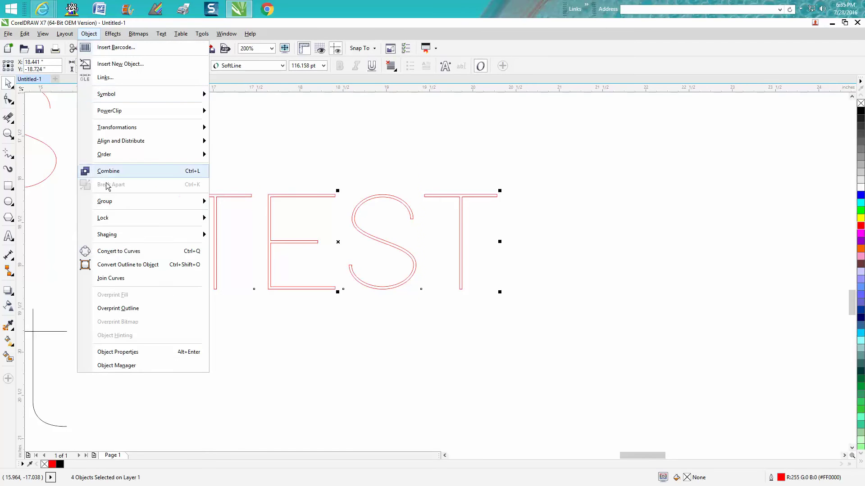
pyautogui.click(136, 252)
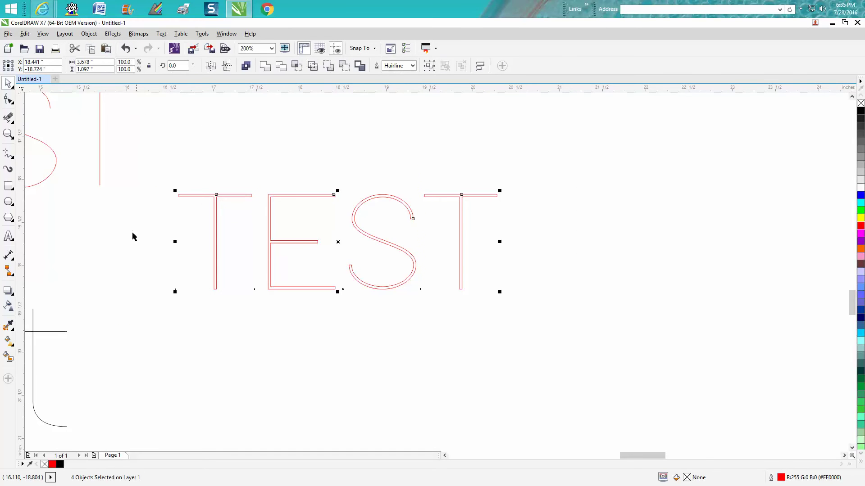
# - Select every node on the letters with the Shape tool and break the curves apart
pyautogui.click(14, 104)
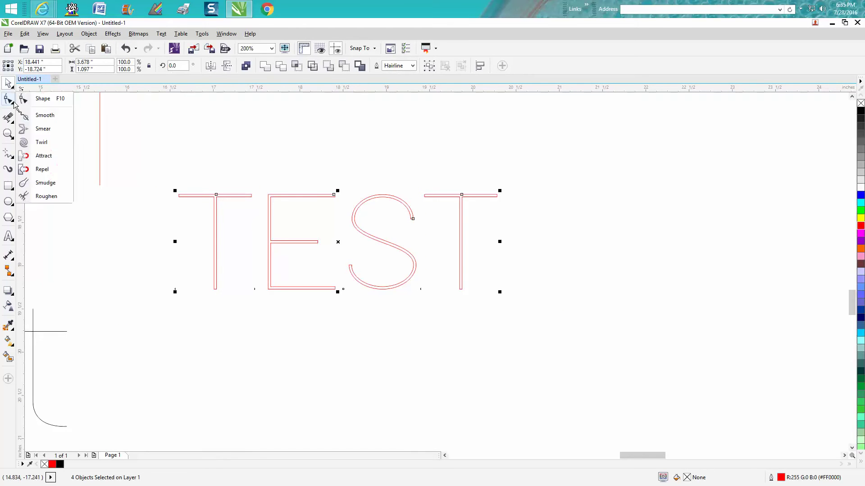
pyautogui.click(40, 99)
pyautogui.moveTo(161, 167); pyautogui.dragTo(547, 309)
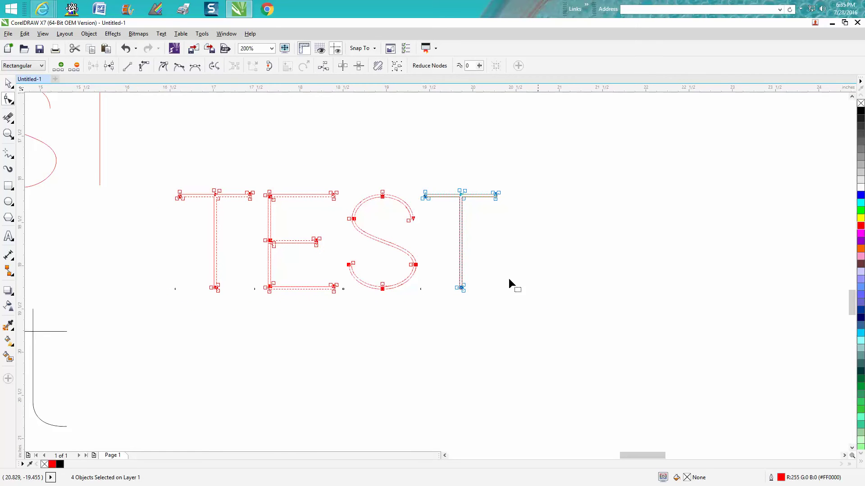
pyautogui.click(109, 66)
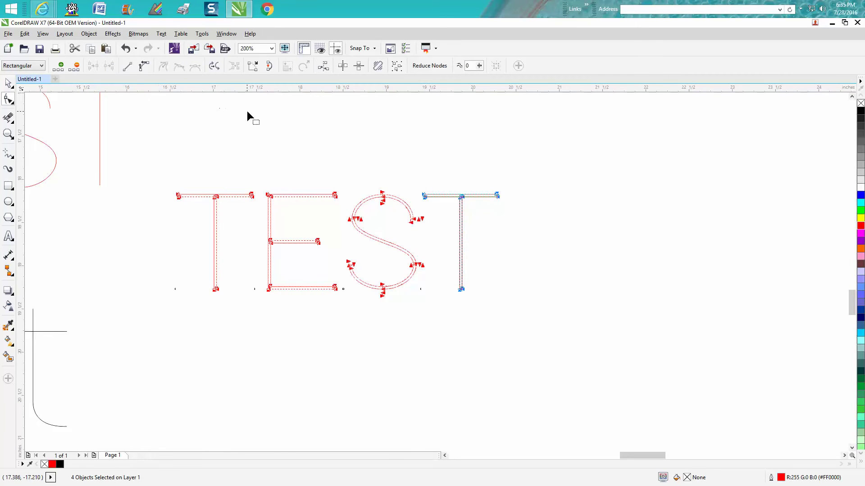
pyautogui.click(34, 145)
pyautogui.press('z')
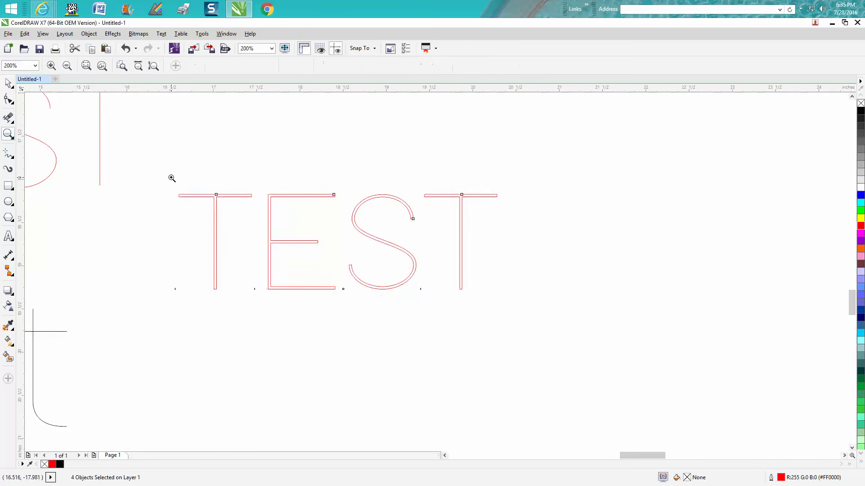
pyautogui.moveTo(170, 178); pyautogui.dragTo(282, 222)
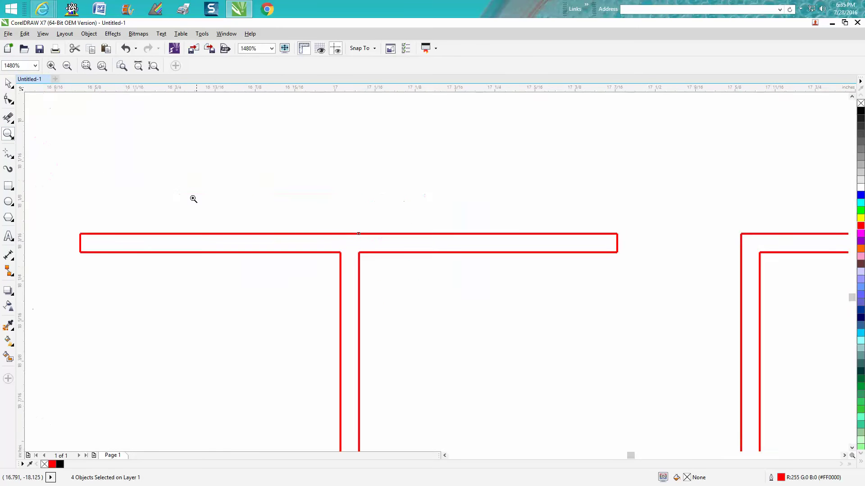
# - Delete the left end and lower-left segment of the T's crossbar outline
pyautogui.click(11, 103)
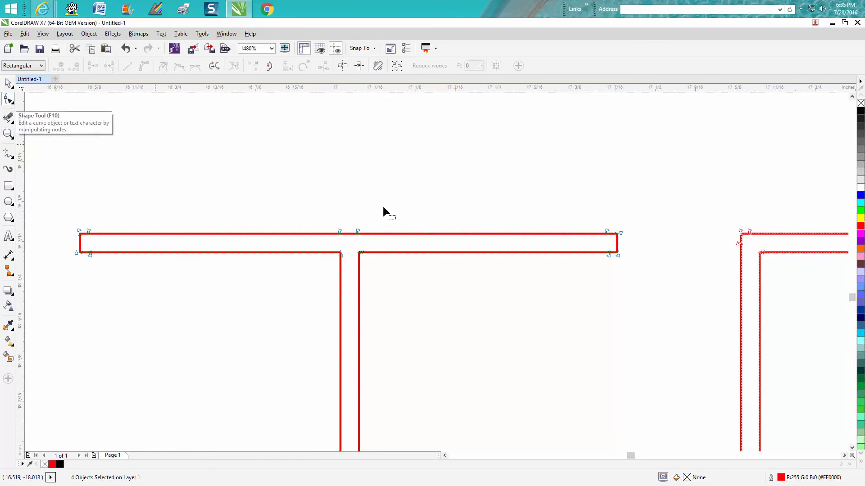
pyautogui.click(617, 243)
pyautogui.click(627, 244)
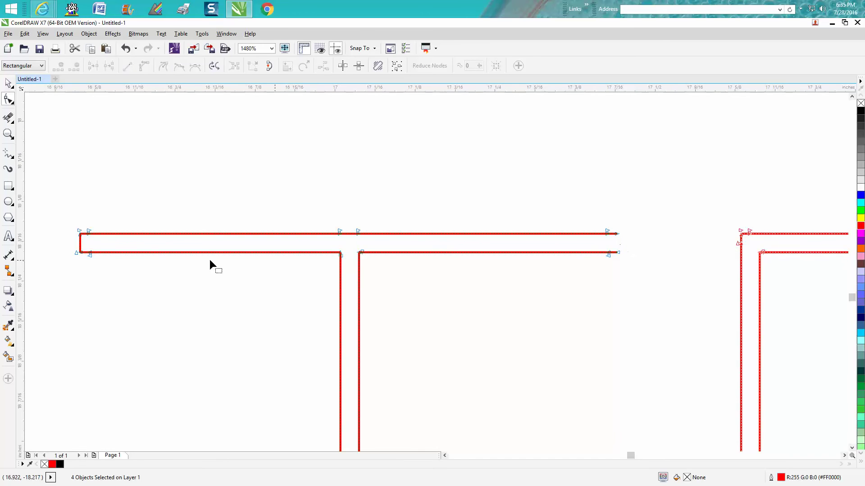
pyautogui.click(80, 246)
pyautogui.press('Delete')
pyautogui.click(329, 253)
pyautogui.press('Delete')
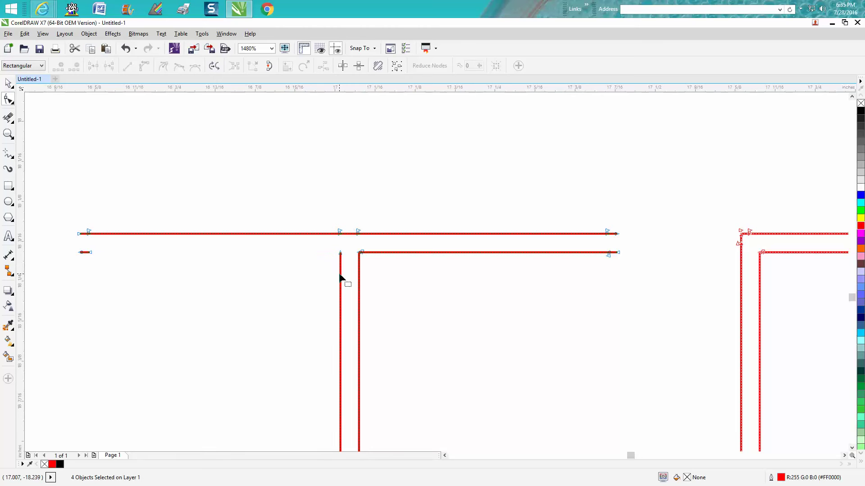
# - Delete the stem's left edge, the short stubs and the lower-right crossbar segment
pyautogui.click(340, 275)
pyautogui.press('Delete')
pyautogui.click(79, 252)
pyautogui.press('Delete')
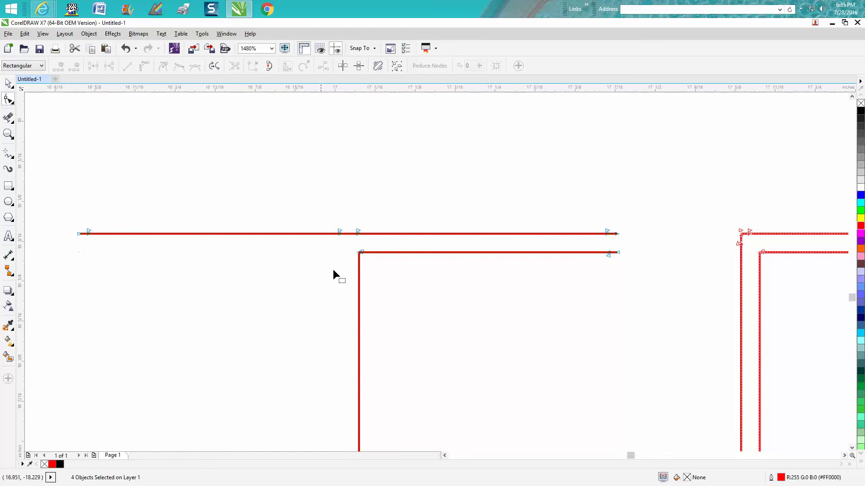
pyautogui.click(425, 253)
pyautogui.press('Delete')
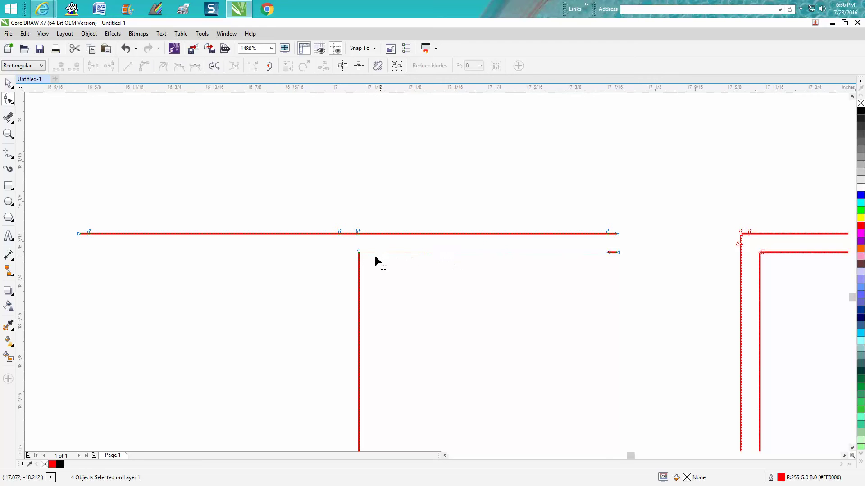
pyautogui.click(620, 252)
pyautogui.press('Delete')
# - Remove the extra segment at the T's foot and the stub beside its stem
pyautogui.scroll(-3, 621, 252)
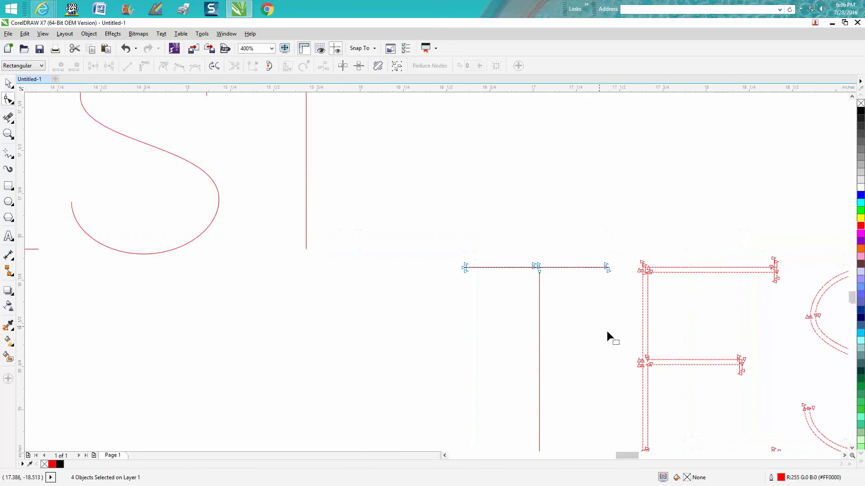
pyautogui.moveTo(851, 297); pyautogui.dragTo(852, 301)
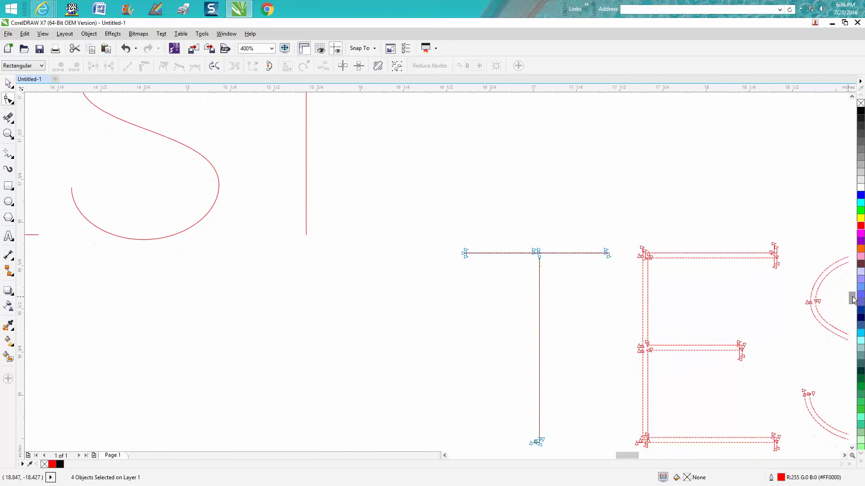
pyautogui.click(852, 448)
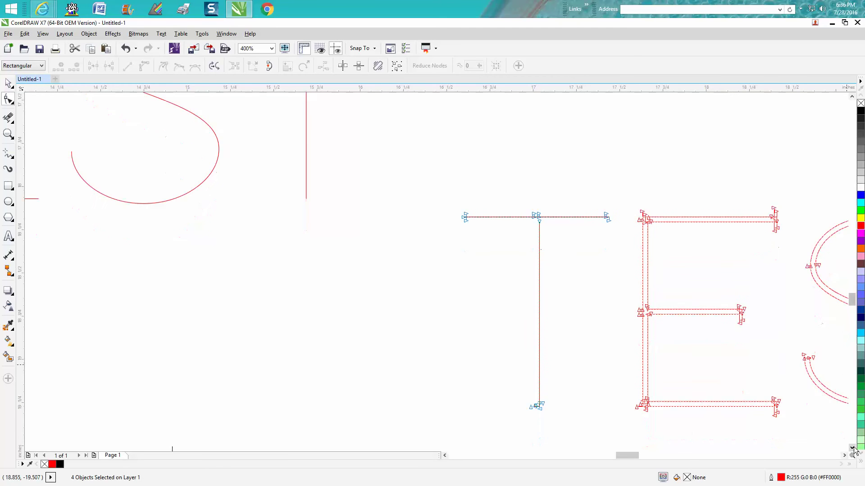
pyautogui.click(852, 448)
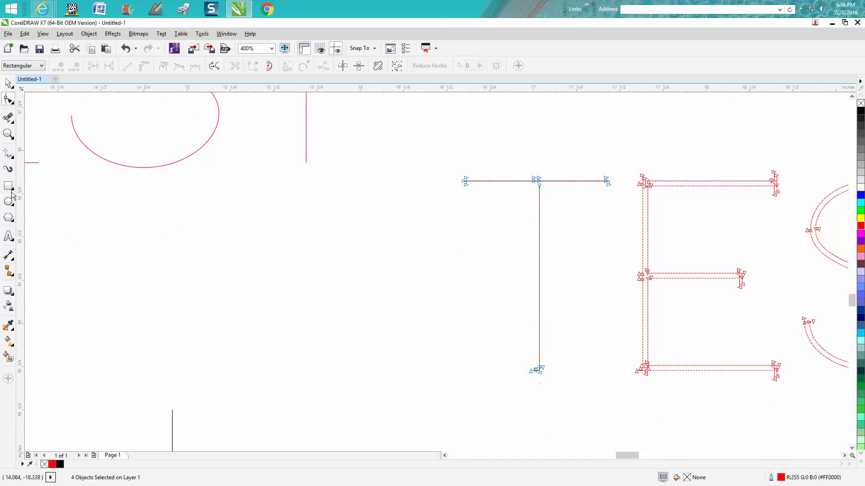
pyautogui.press('z')
pyautogui.moveTo(480, 344); pyautogui.dragTo(595, 397)
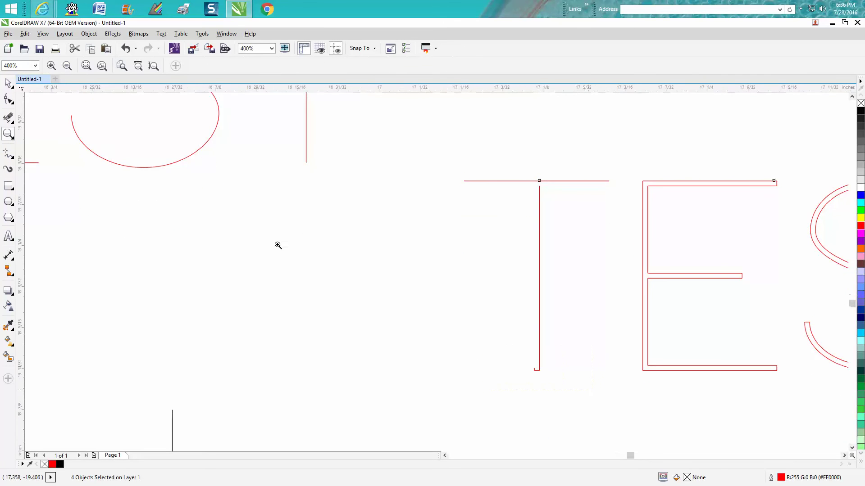
pyautogui.click(9, 99)
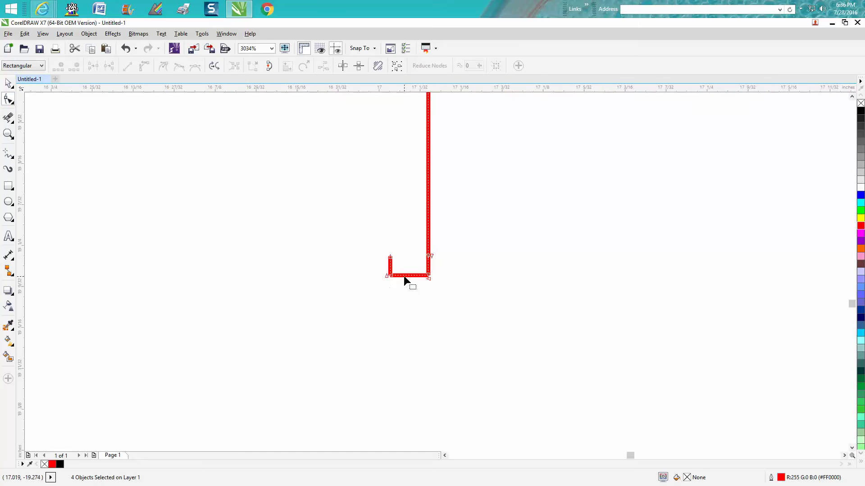
pyautogui.press('Delete')
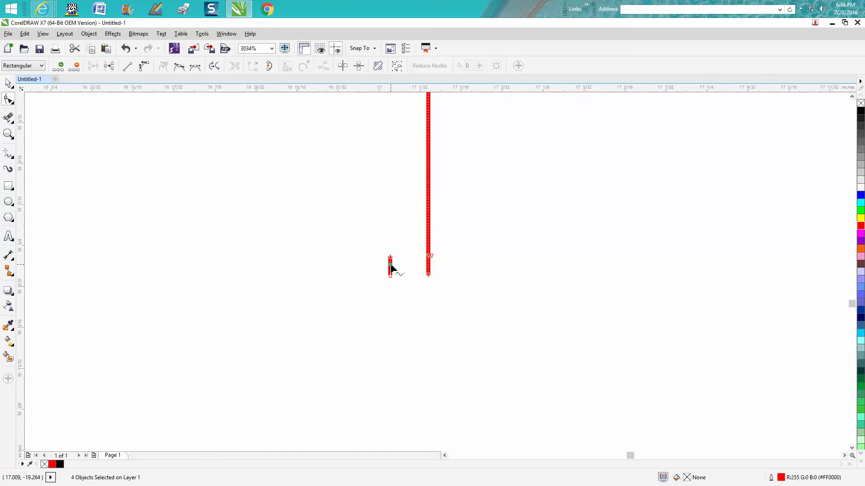
pyautogui.press('Delete')
pyautogui.press('F3')
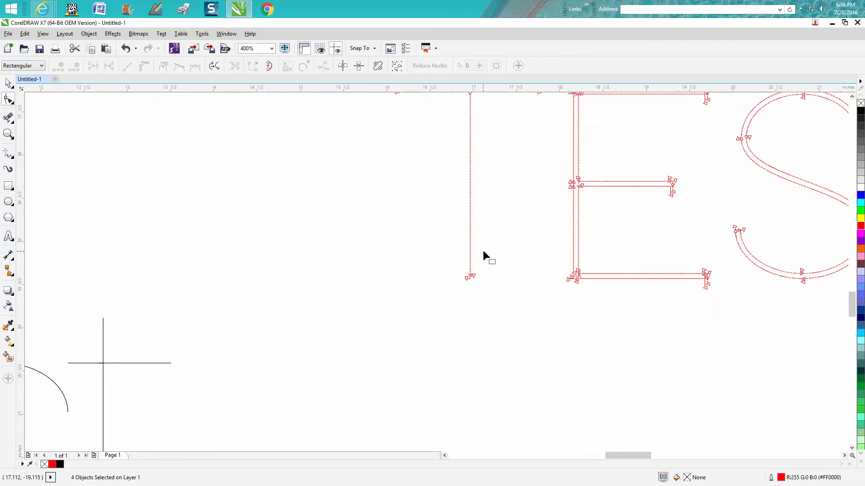
pyautogui.scroll(-4, 483, 251)
# - Drag the T stem's top node onto the crossbar and select the whole T curve
pyautogui.click(9, 134)
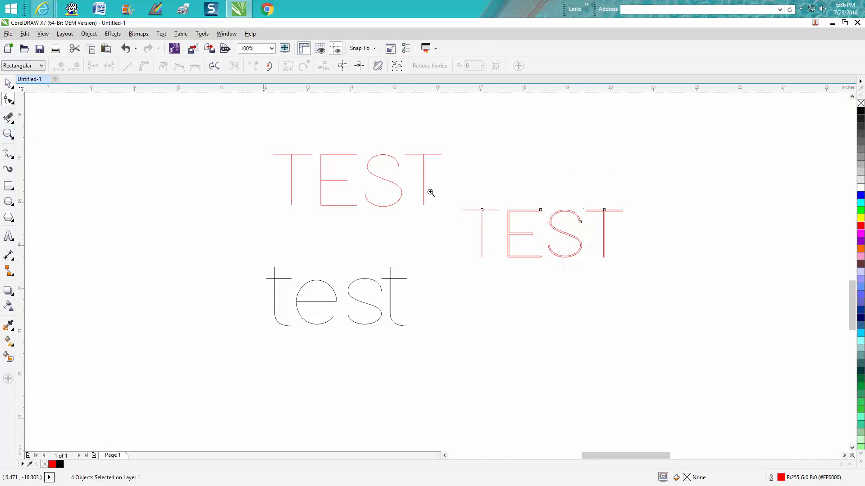
pyautogui.moveTo(454, 202); pyautogui.dragTo(544, 266)
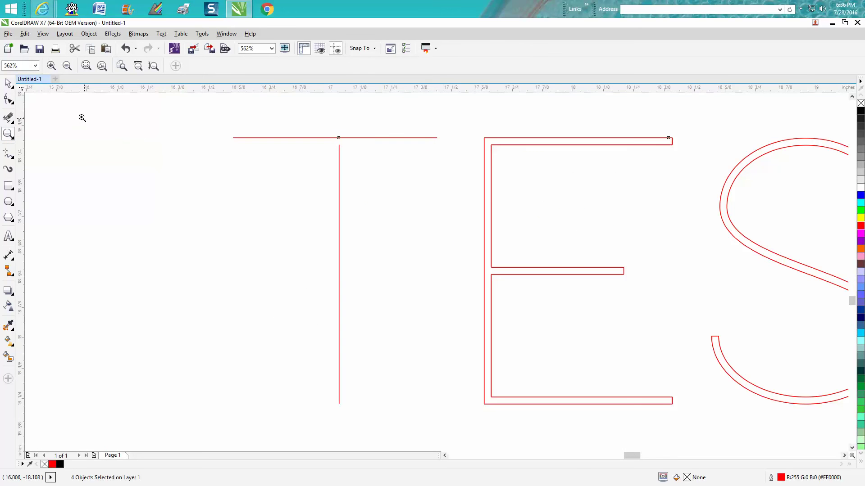
pyautogui.click(8, 99)
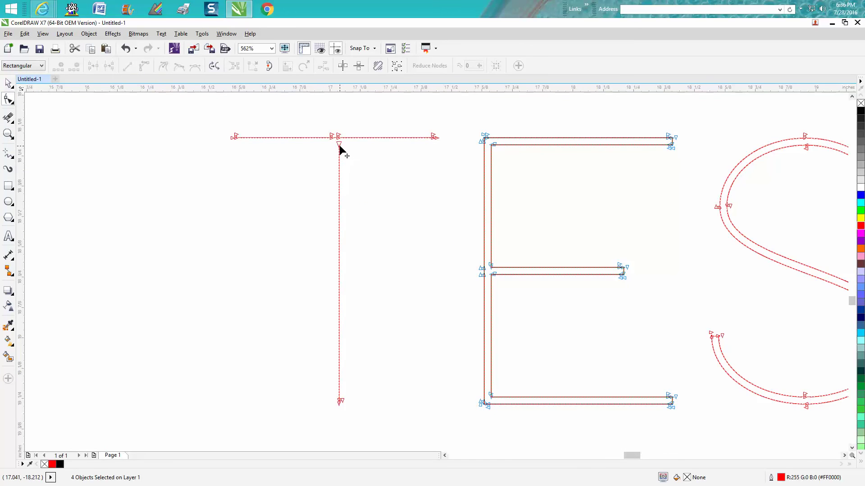
pyautogui.moveTo(339, 143); pyautogui.dragTo(340, 137)
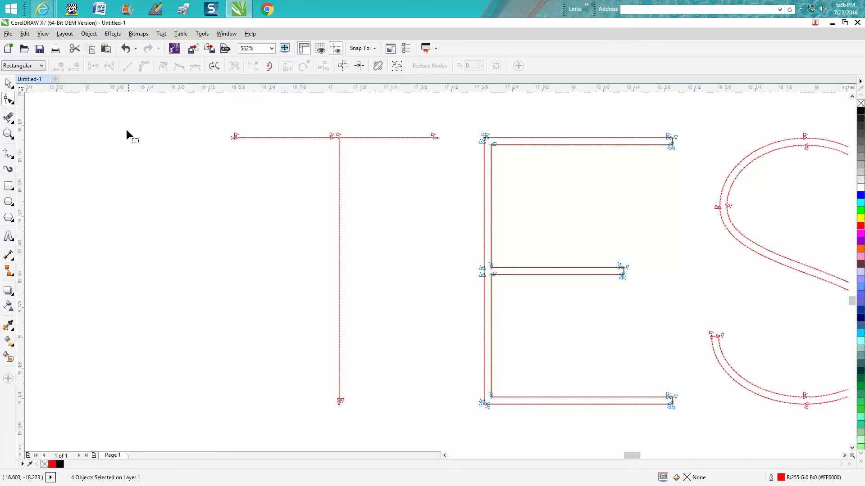
pyautogui.press('space')
pyautogui.moveTo(209, 116); pyautogui.dragTo(467, 425)
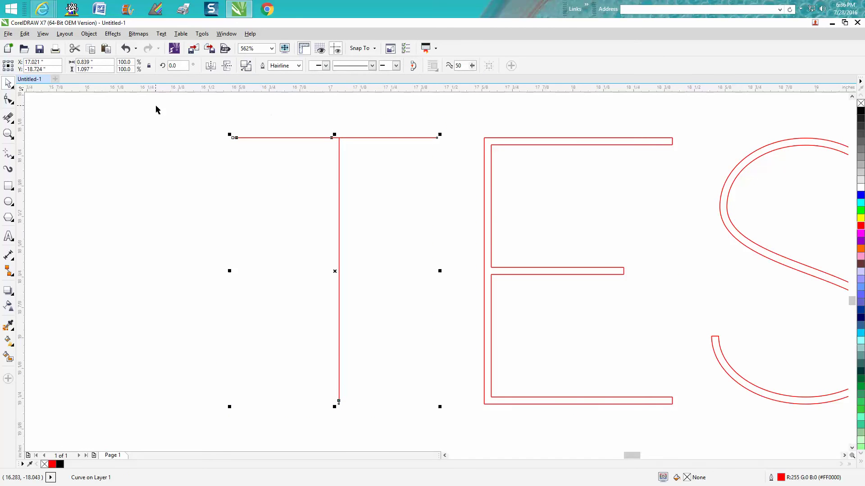
pyautogui.moveTo(214, 164); pyautogui.dragTo(462, 425)
# - Break the T curve into six pieces and weld them into one curve
pyautogui.click(90, 34)
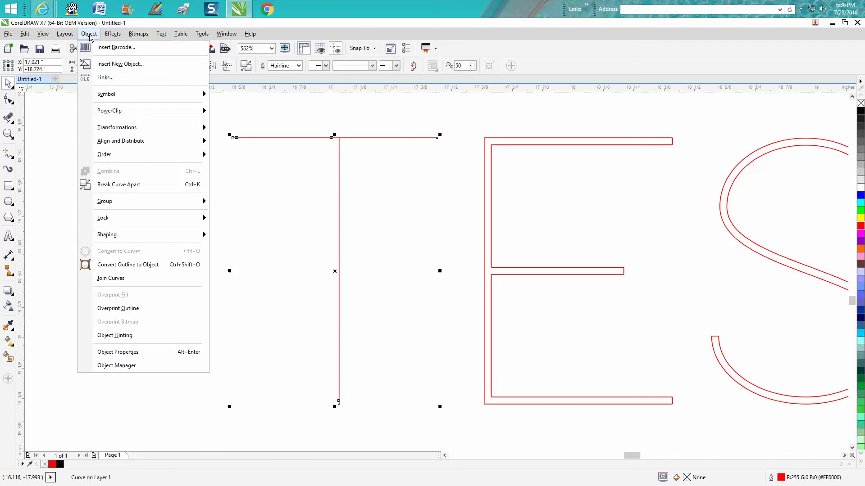
pyautogui.click(128, 187)
pyautogui.moveTo(211, 108); pyautogui.dragTo(457, 423)
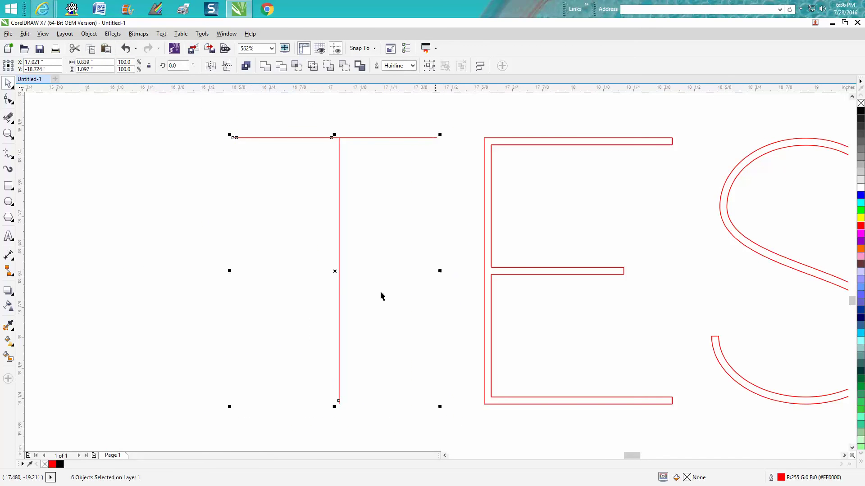
pyautogui.click(266, 66)
pyautogui.click(263, 96)
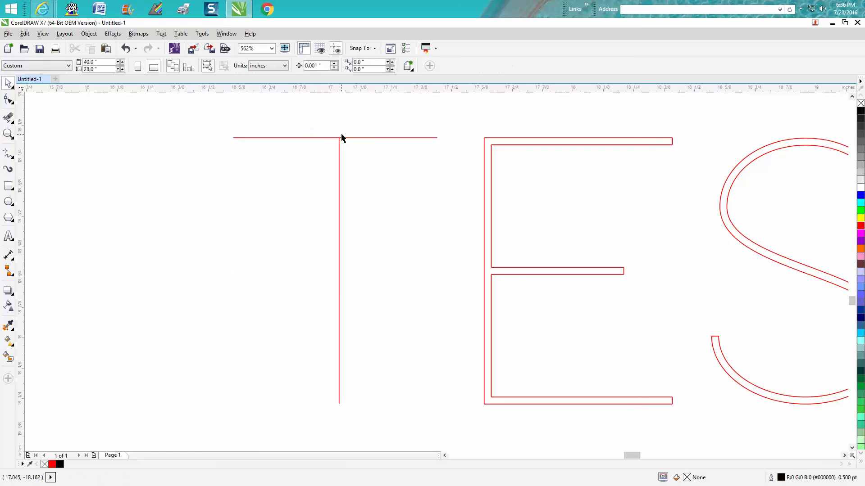
pyautogui.click(346, 140)
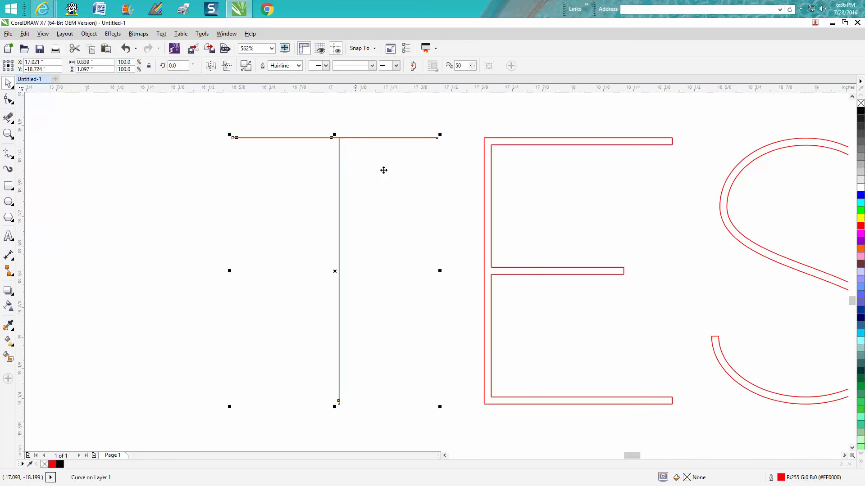
pyautogui.doubleClick(786, 478)
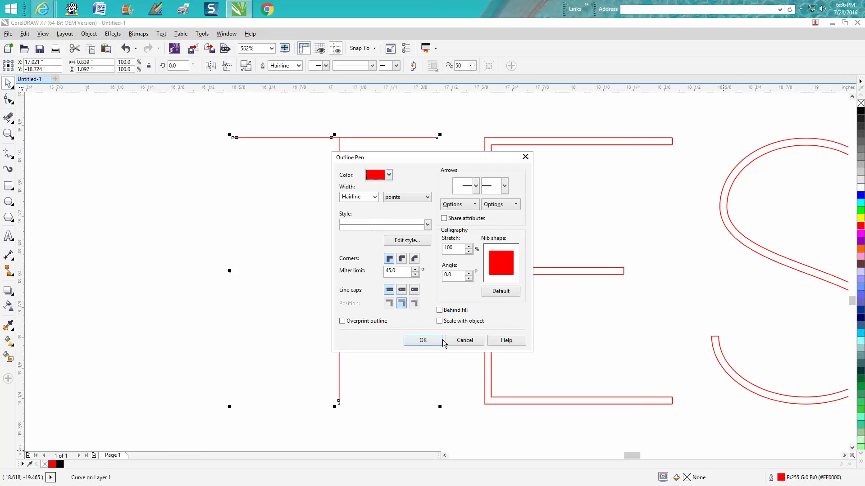
pyautogui.click(474, 343)
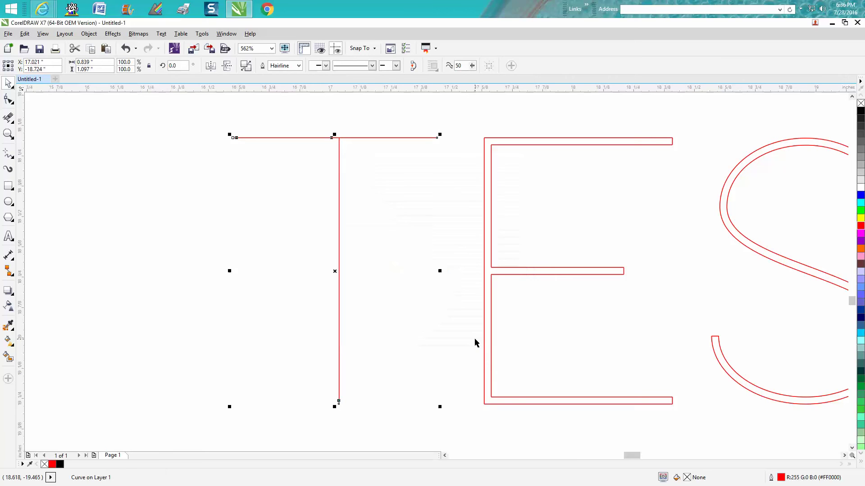
# - Zoom into the S and delete the closing segments at its upper and lower ends
pyautogui.scroll(-2, 692, 259)
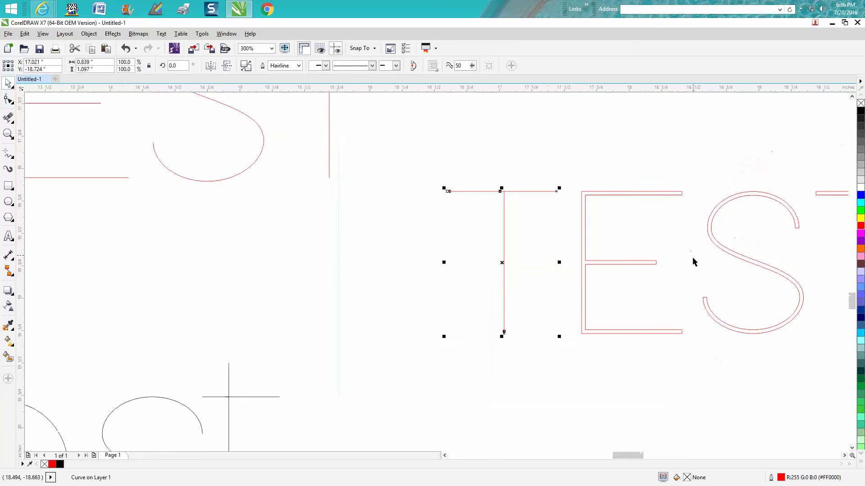
pyautogui.moveTo(637, 456); pyautogui.dragTo(645, 457)
pyautogui.click(8, 99)
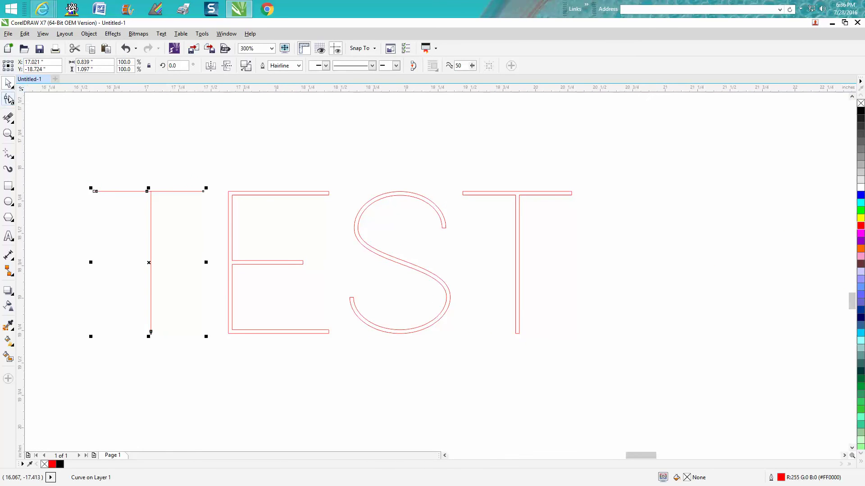
pyautogui.click(385, 195)
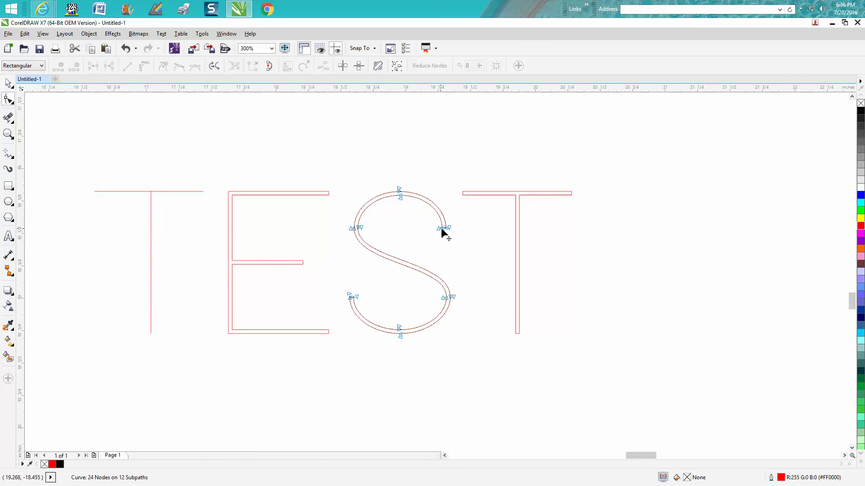
pyautogui.click(9, 134)
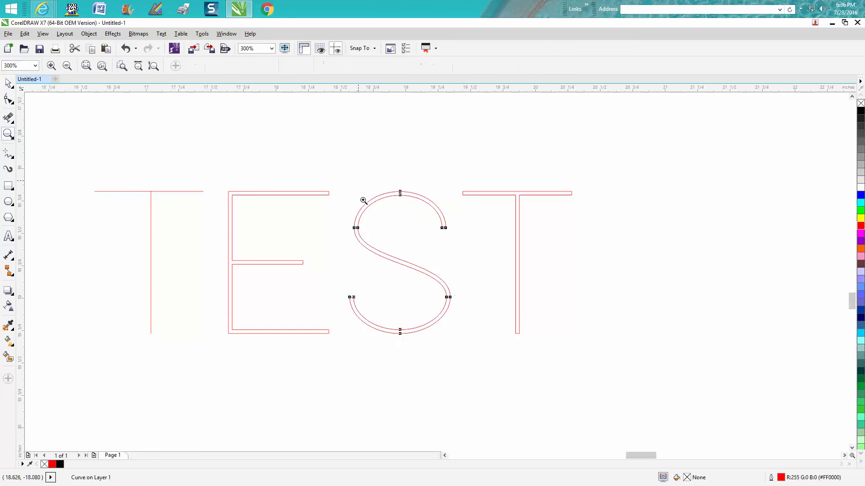
pyautogui.moveTo(357, 179); pyautogui.dragTo(474, 323)
pyautogui.click(12, 104)
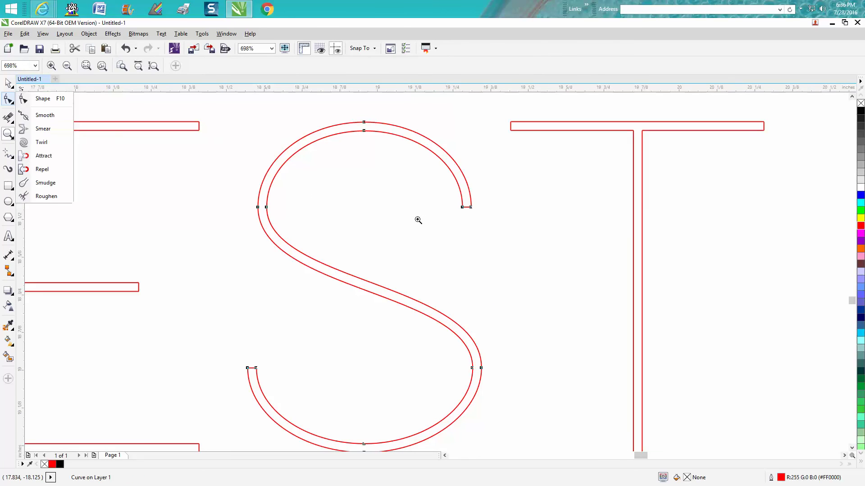
pyautogui.click(9, 99)
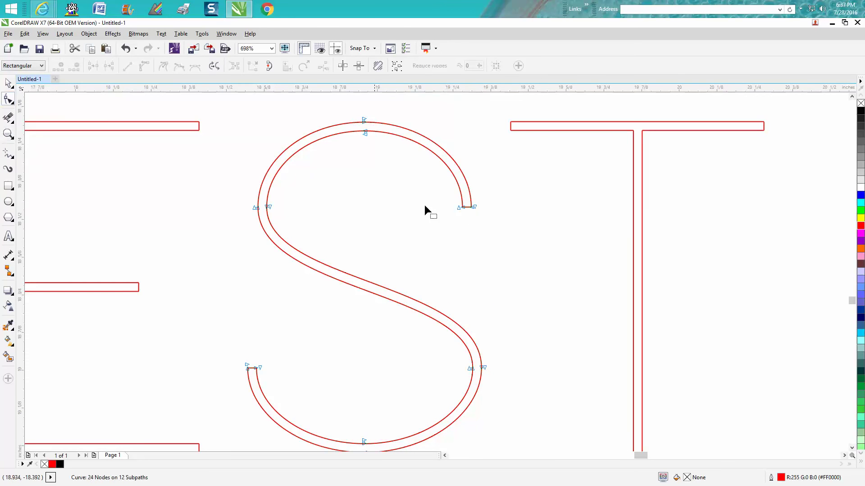
pyautogui.click(467, 208)
pyautogui.press('Delete')
pyautogui.click(251, 368)
pyautogui.press('Delete')
# - Delete the S's inner upper arcs, inner middle stroke and doubled lower arcs
pyautogui.click(462, 208)
pyautogui.press('Delete')
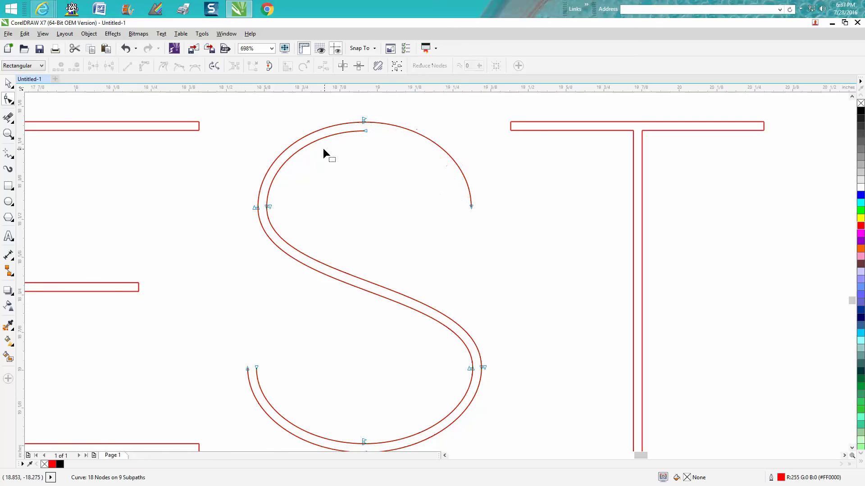
pyautogui.click(314, 142)
pyautogui.press('Delete')
pyautogui.click(308, 257)
pyautogui.press('Delete')
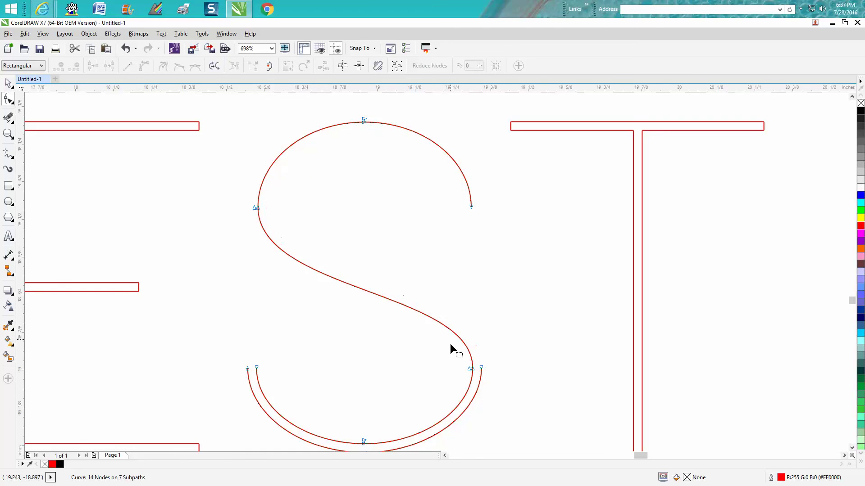
pyautogui.click(478, 386)
pyautogui.press('Delete')
pyautogui.click(323, 447)
pyautogui.press('Delete')
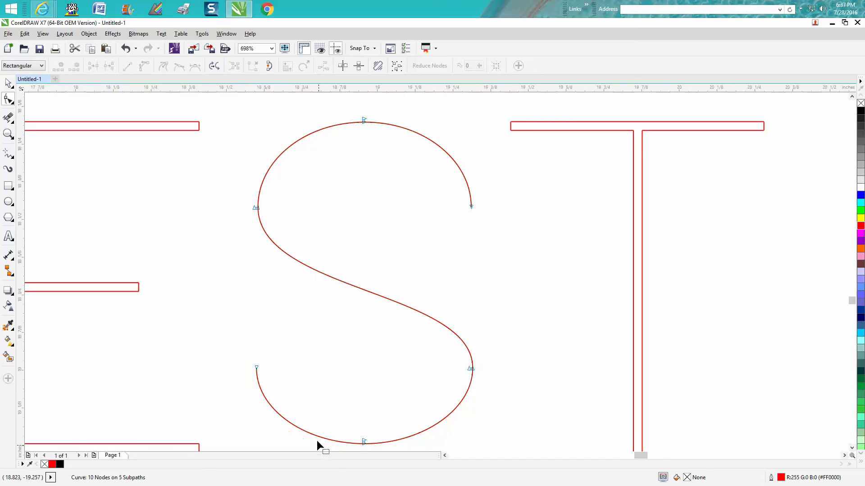
pyautogui.scroll(-3, 328, 363)
pyautogui.click(8, 83)
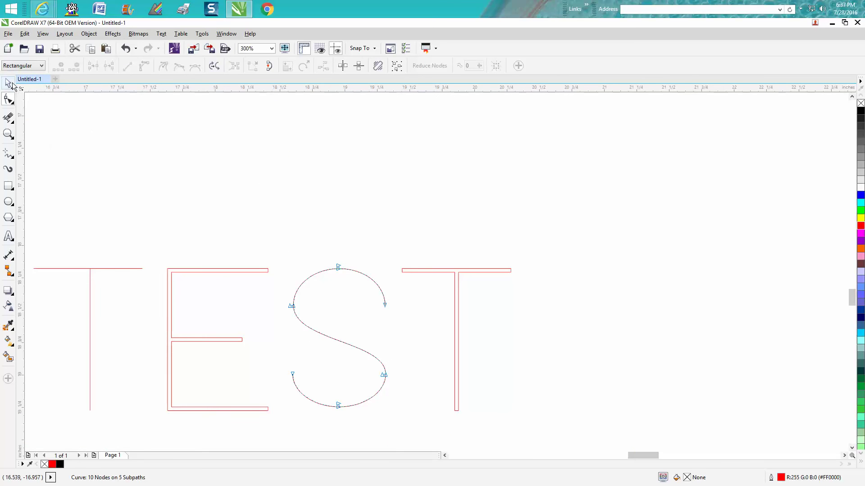
# - Align the bottom guideline to the baseline and stretch the S down to it (102.9% height)
pyautogui.click(313, 217)
pyautogui.click(321, 276)
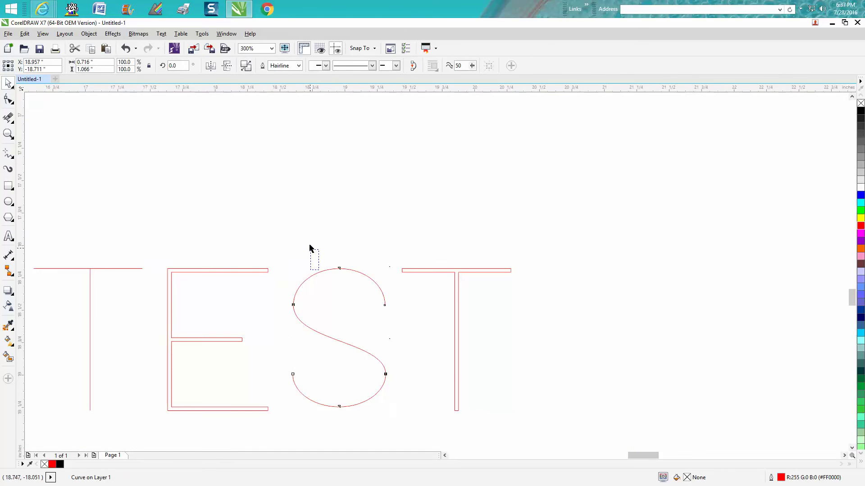
pyautogui.click(333, 237)
pyautogui.moveTo(278, 251); pyautogui.dragTo(419, 422)
pyautogui.moveTo(293, 95); pyautogui.dragTo(295, 239)
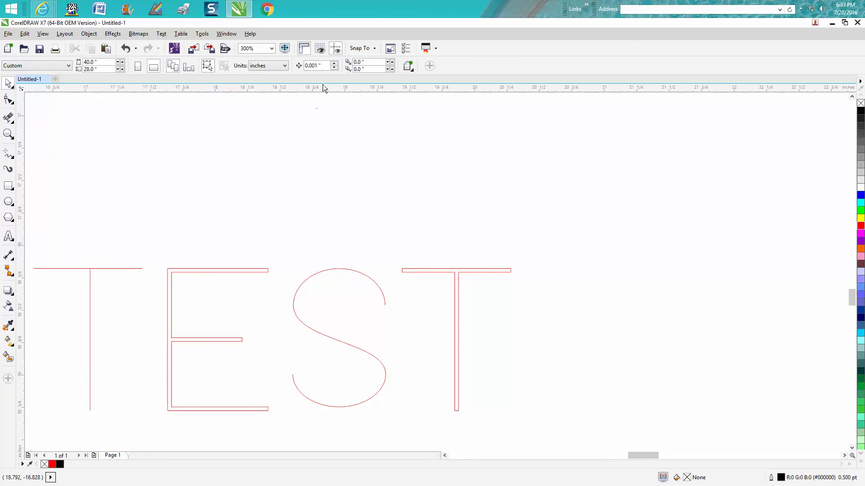
pyautogui.click(306, 268)
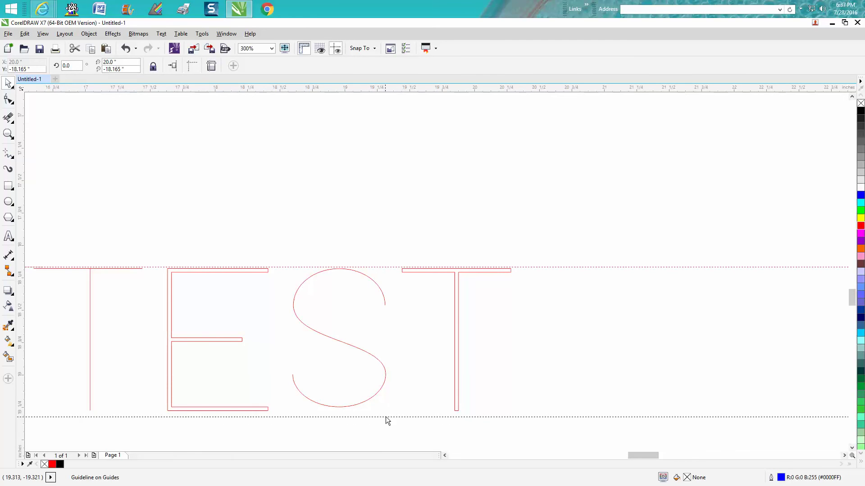
pyautogui.moveTo(387, 412); pyautogui.dragTo(388, 411)
pyautogui.click(376, 398)
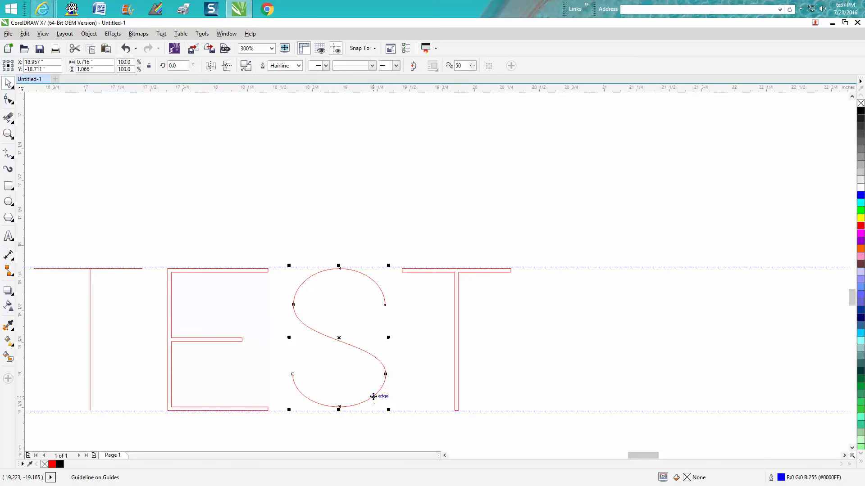
pyautogui.moveTo(340, 411); pyautogui.dragTo(339, 413)
pyautogui.click(484, 308)
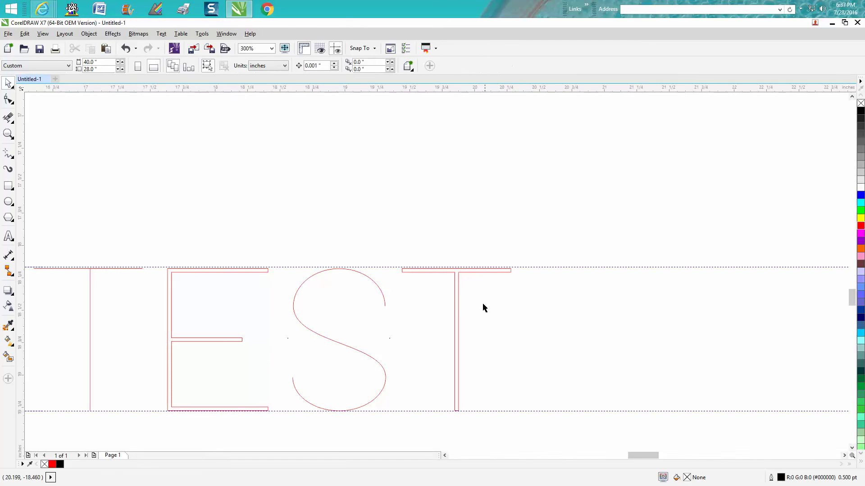
# - Delete the last T outline and zoom in on the black test outlines
pyautogui.click(457, 309)
pyautogui.press('Delete')
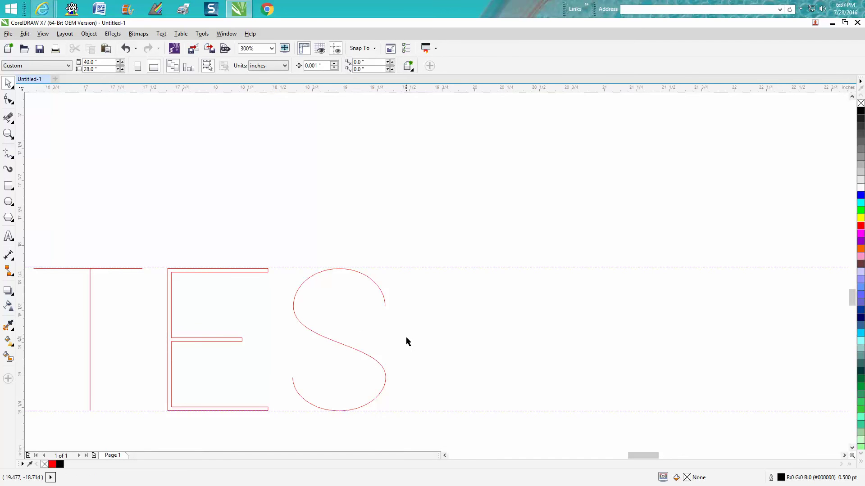
pyautogui.scroll(-3, 436, 334)
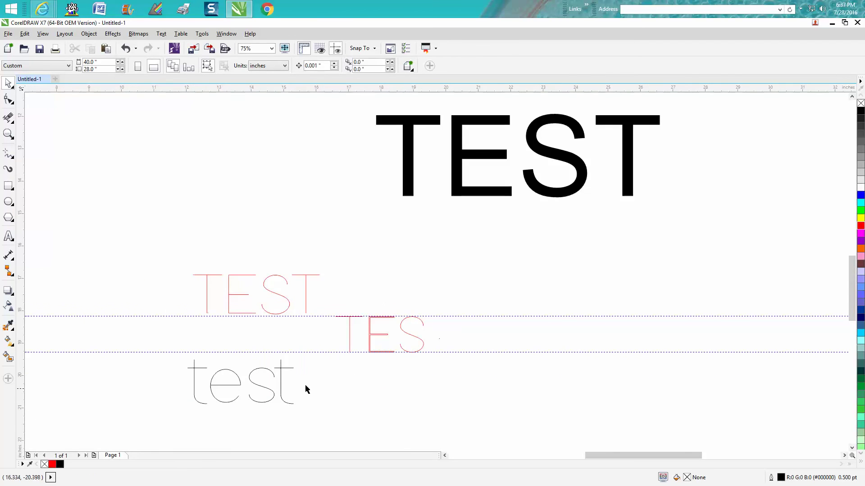
pyautogui.click(8, 134)
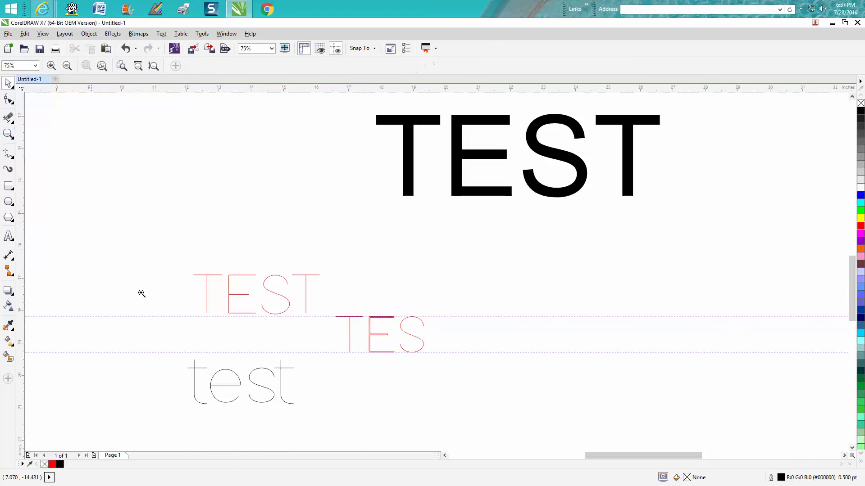
pyautogui.moveTo(187, 348); pyautogui.dragTo(346, 423)
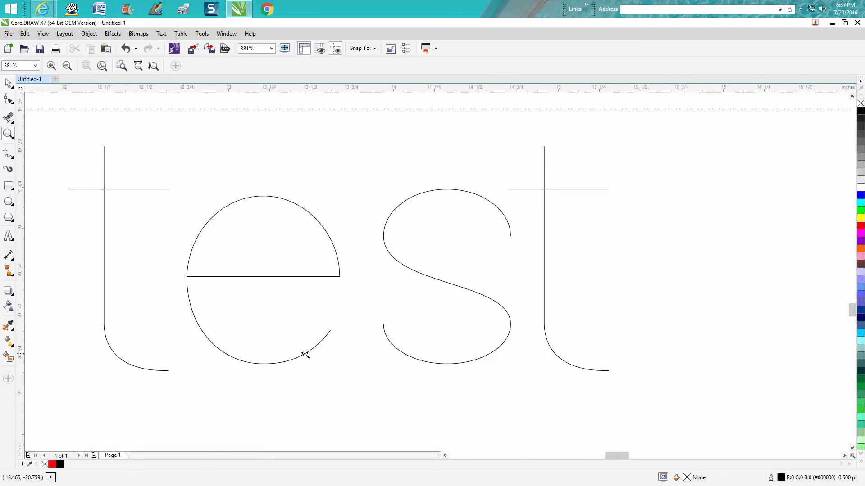
pyautogui.scroll(-1, 305, 352)
pyautogui.scroll(-2, 333, 352)
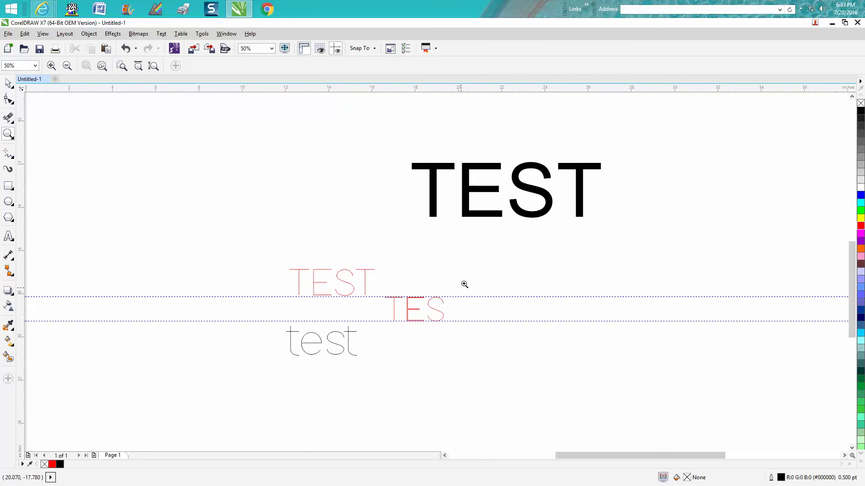